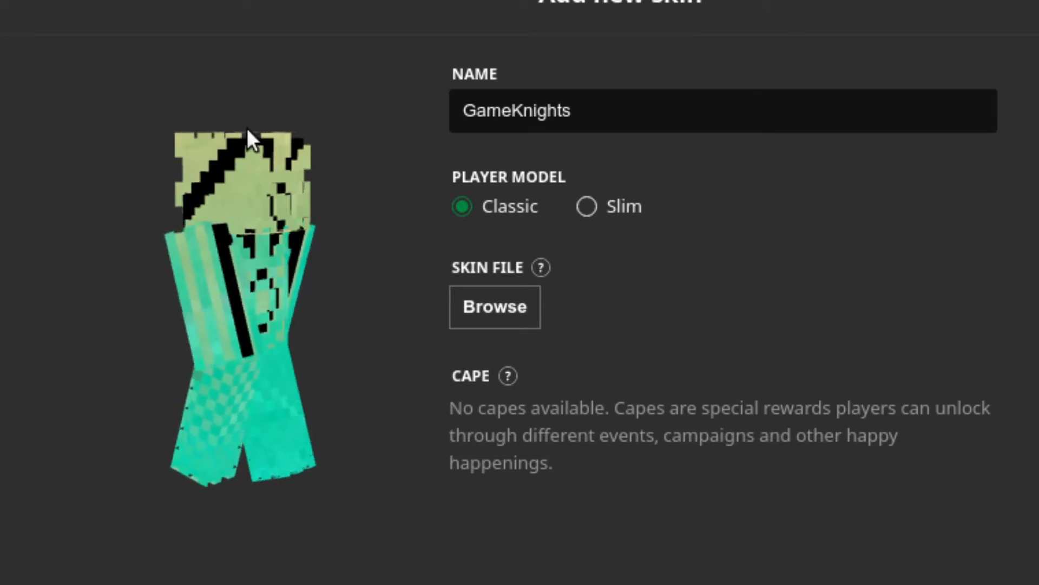
- Rotate the skin preview in the Add new skin page to inspect the character from several angles
drag(247, 128, 600, 266)
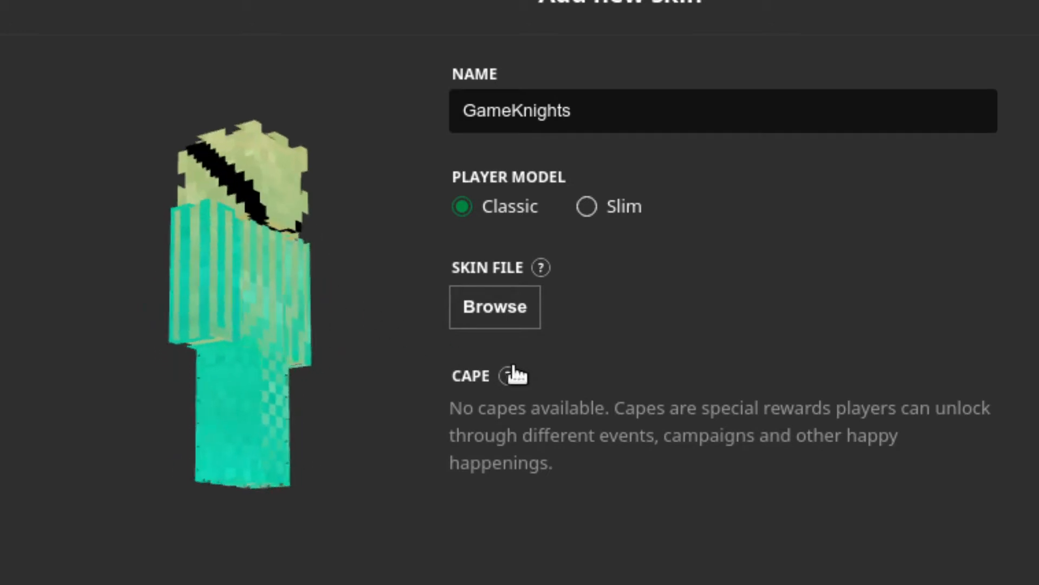
drag(293, 349, 566, 401)
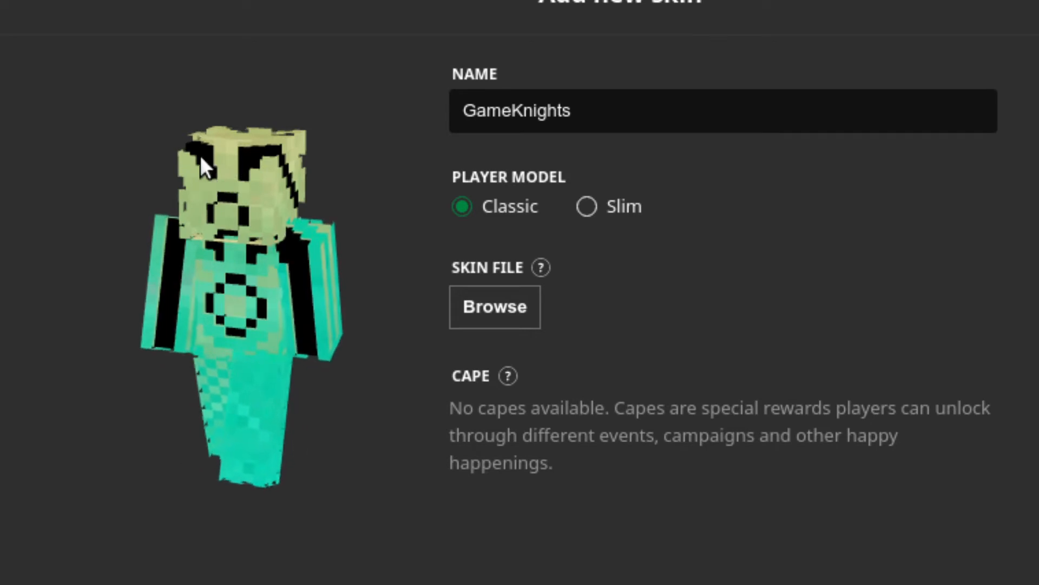
drag(201, 167, 0, 187)
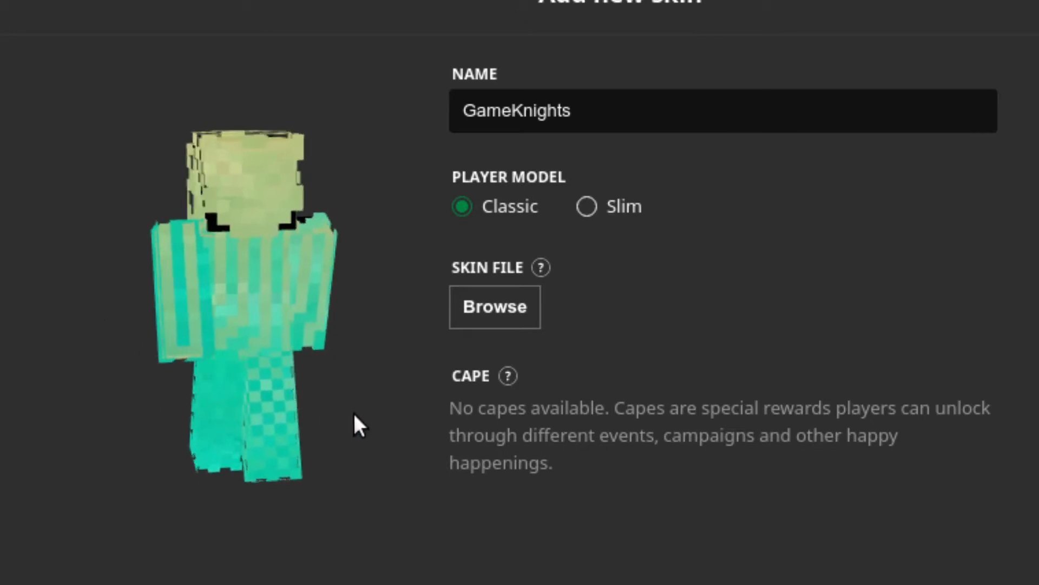
drag(354, 415, 302, 416)
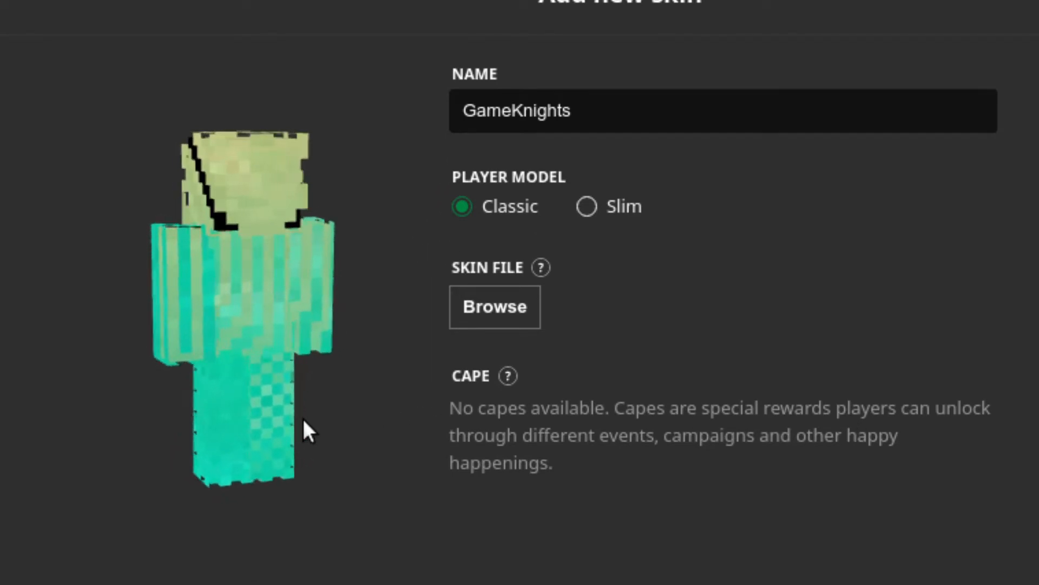
drag(303, 418, 830, 388)
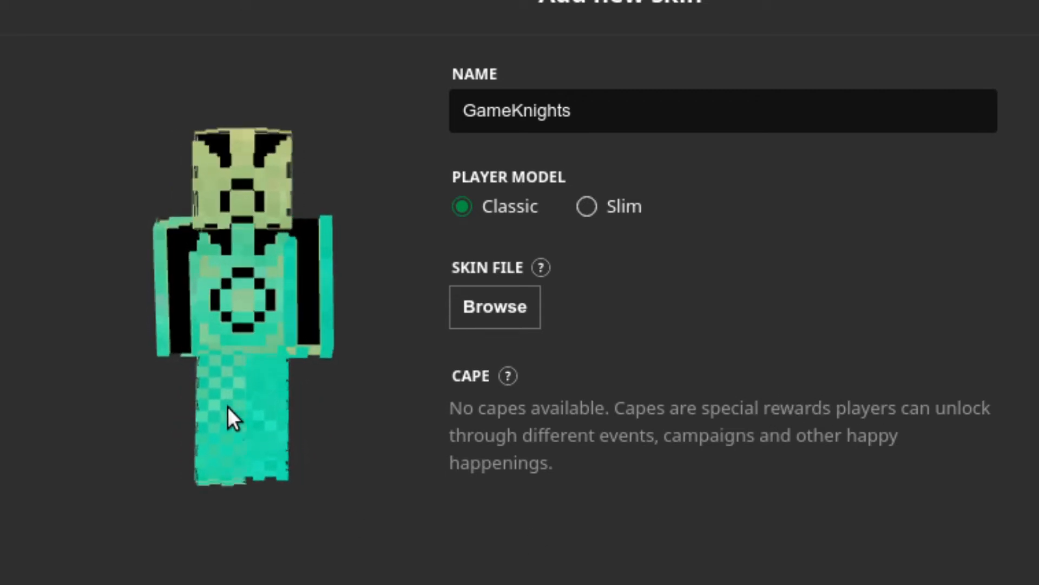
drag(227, 406, 252, 433)
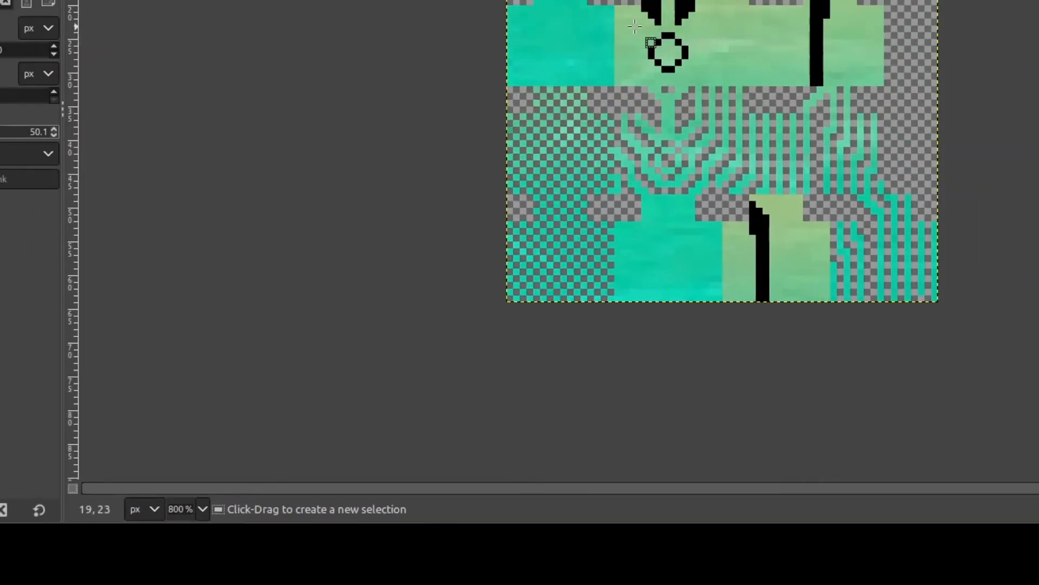
- Look over the open skin template and zoom into the OMStudios logo image
scroll(644, 43, up, 1)
click(204, 32)
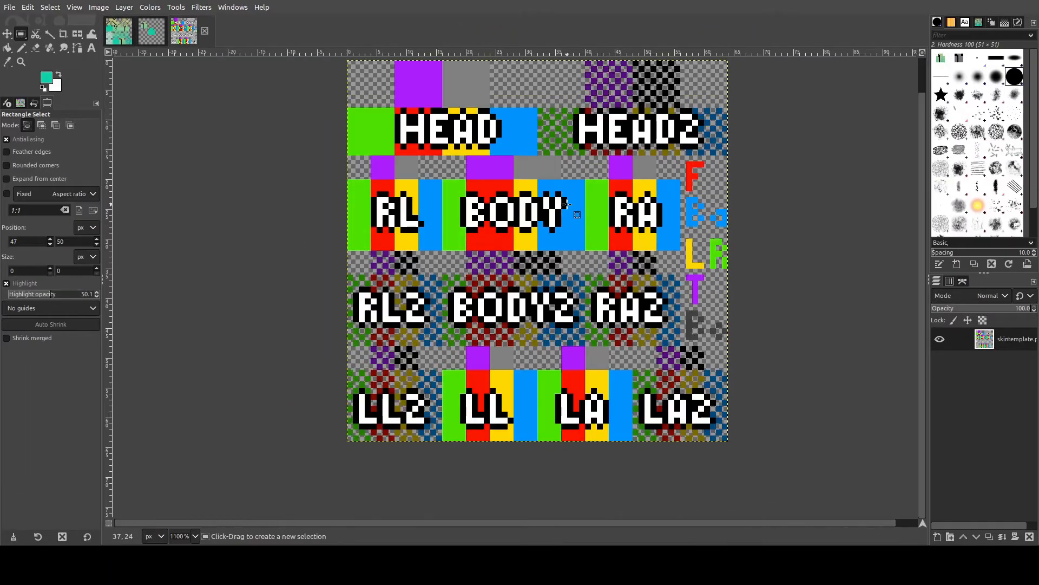
drag(534, 233, 486, 268)
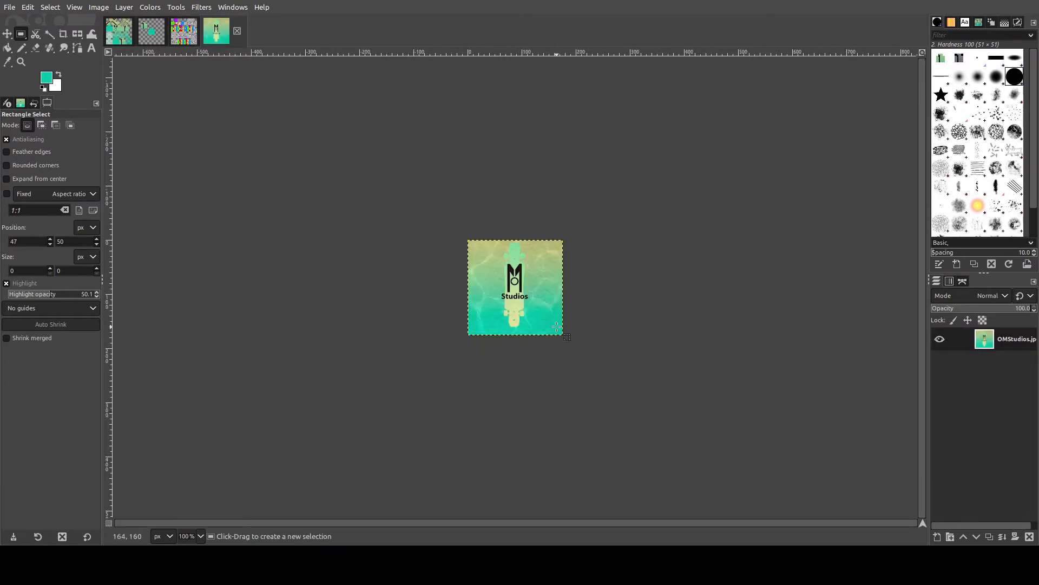
scroll(497, 294, up, 2)
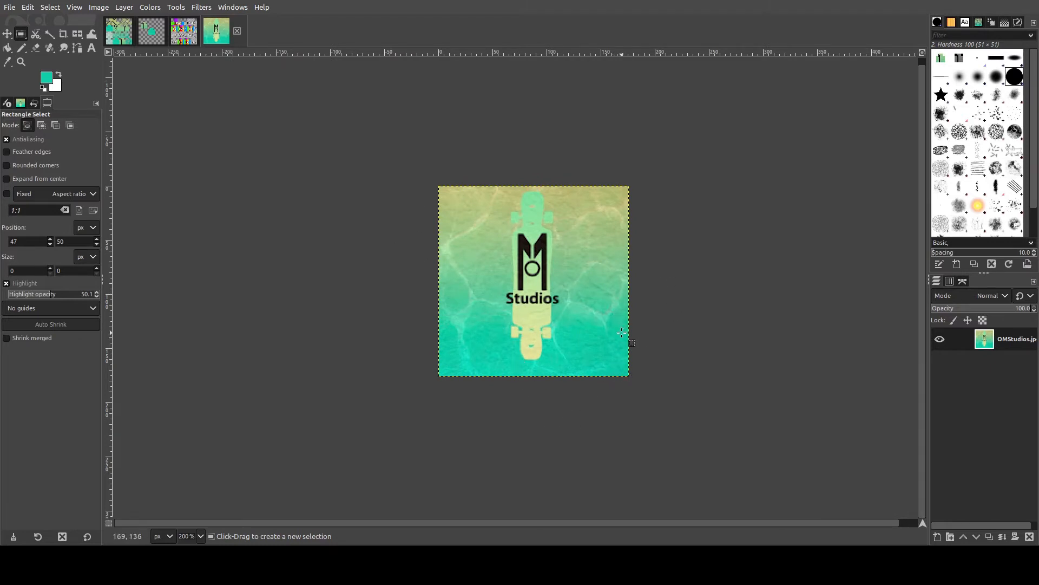
scroll(559, 290, up, 2)
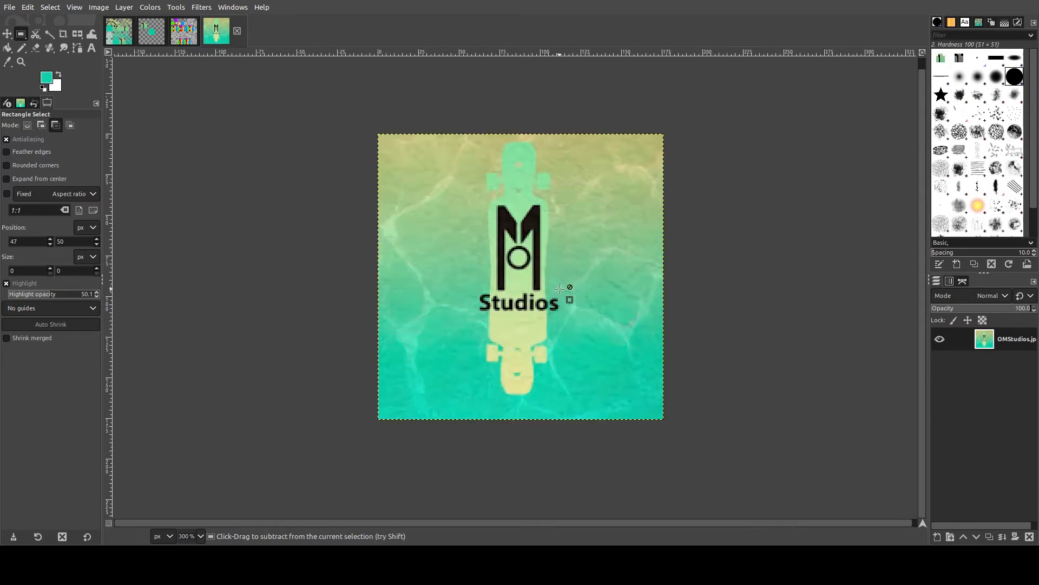
scroll(740, 341, down, 1)
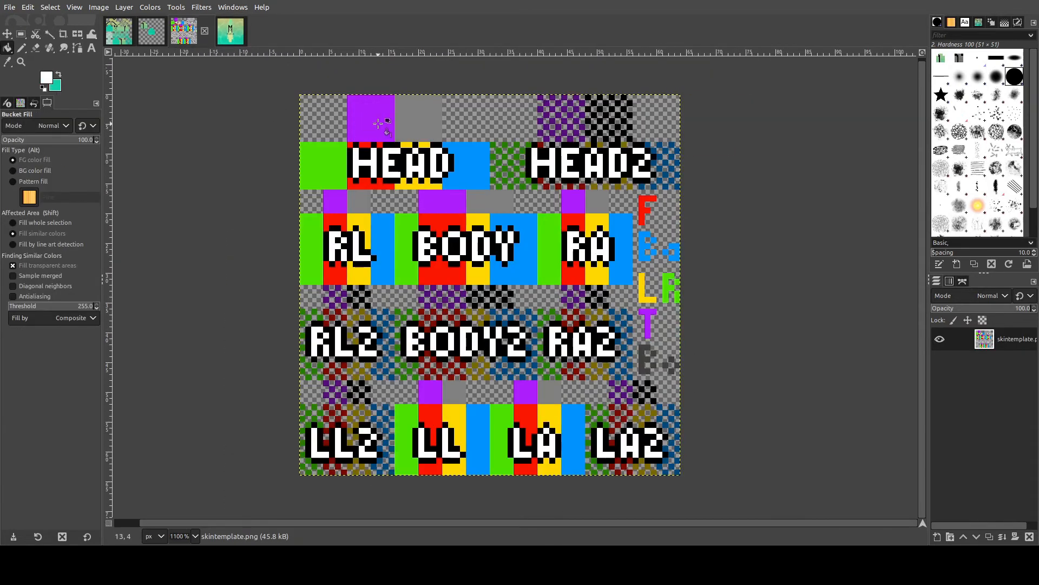
click(414, 123)
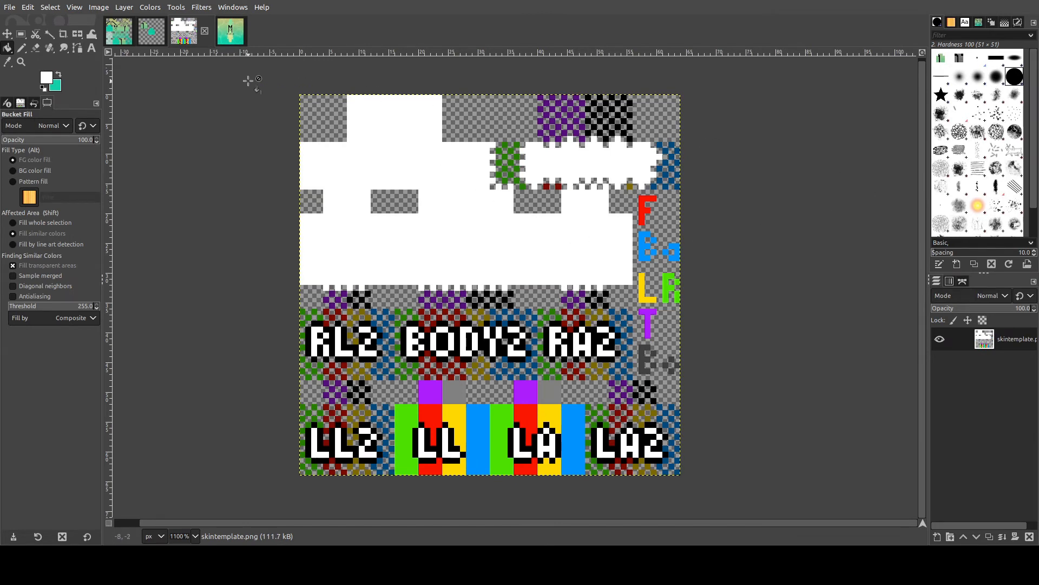
- Select the right-hand strip of the OMStudios image, about 51 × 180 px, and copy it
click(129, 34)
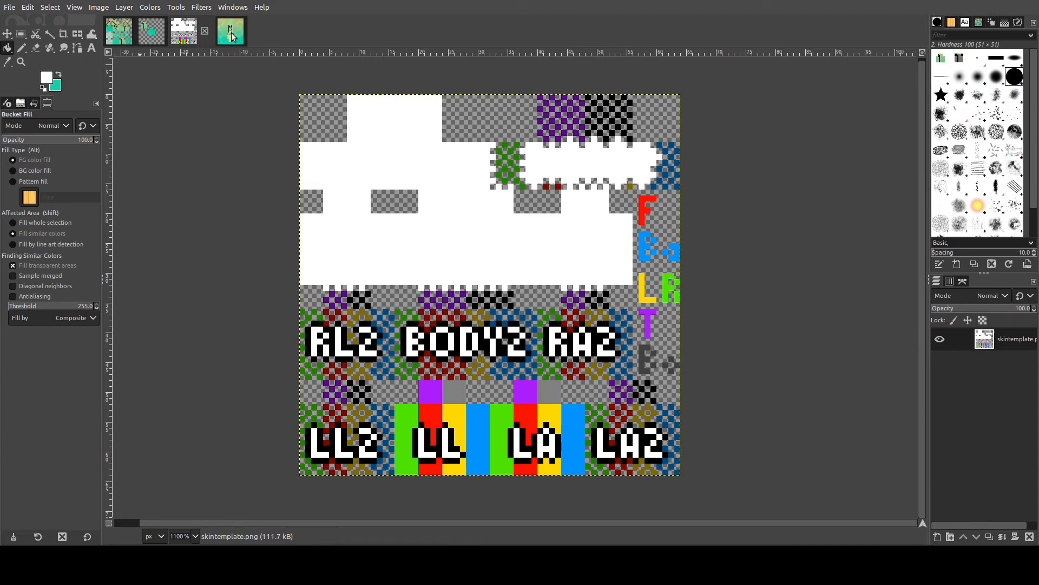
click(232, 35)
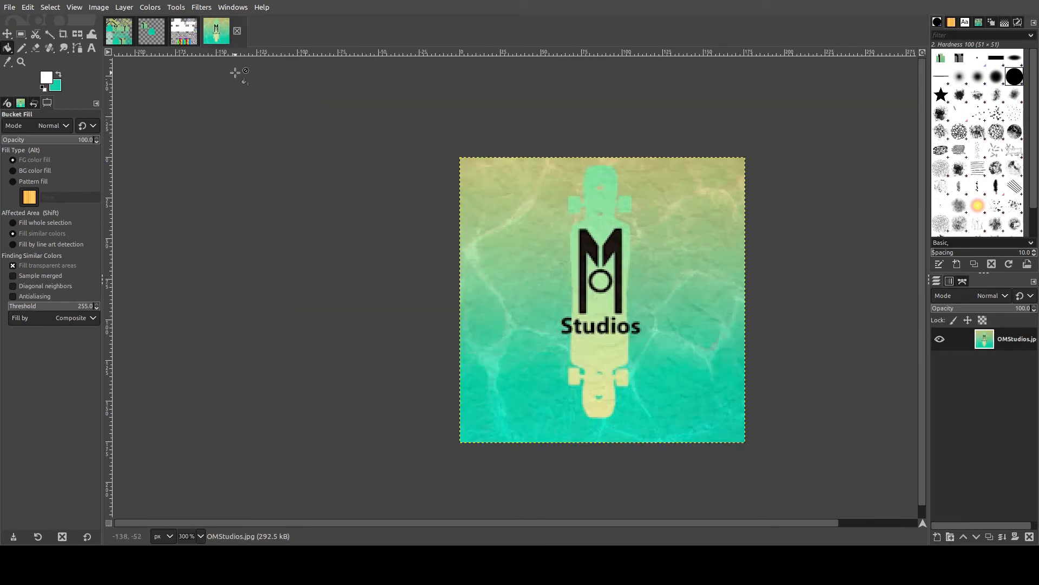
click(22, 34)
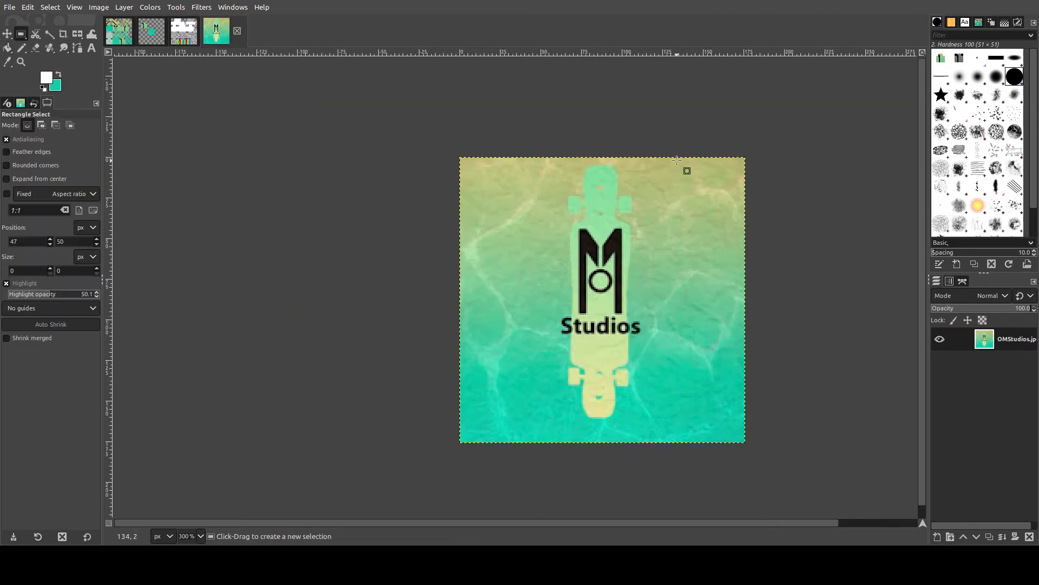
drag(670, 157, 742, 441)
key(ctrl+c)
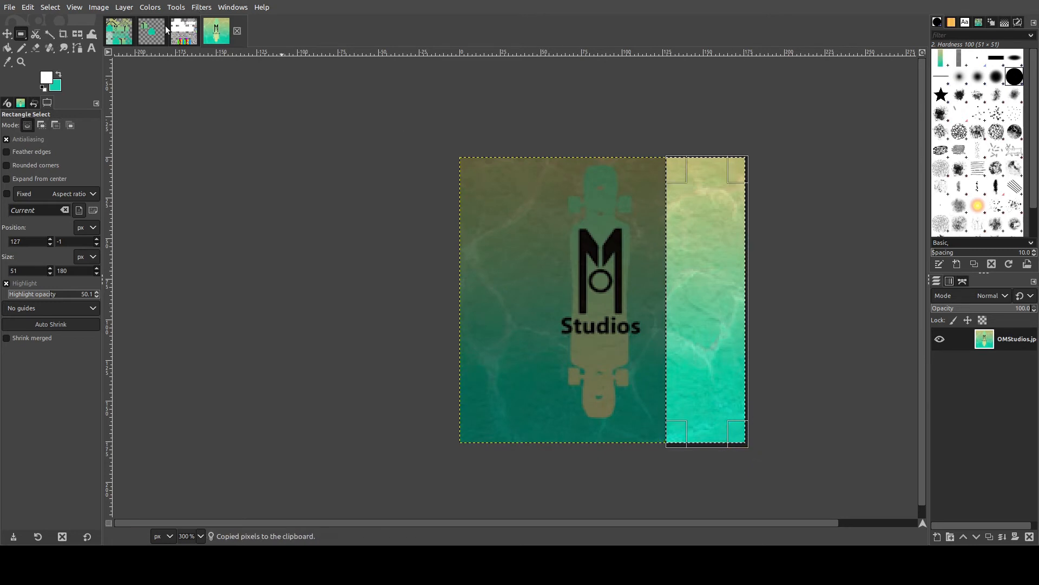
- Paste the copied strip into the skin template image
click(121, 36)
click(183, 33)
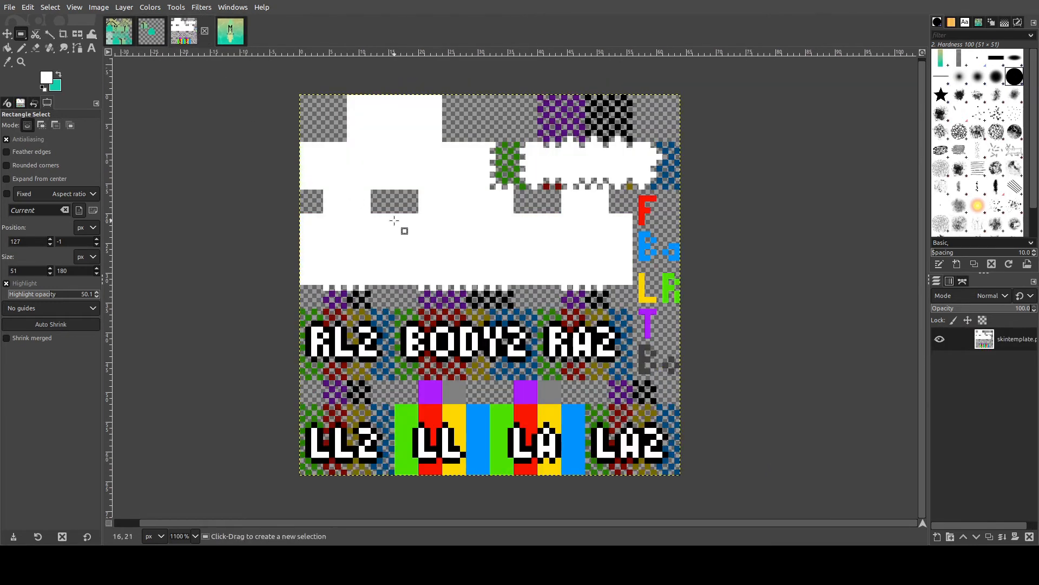
key(ctrl+v)
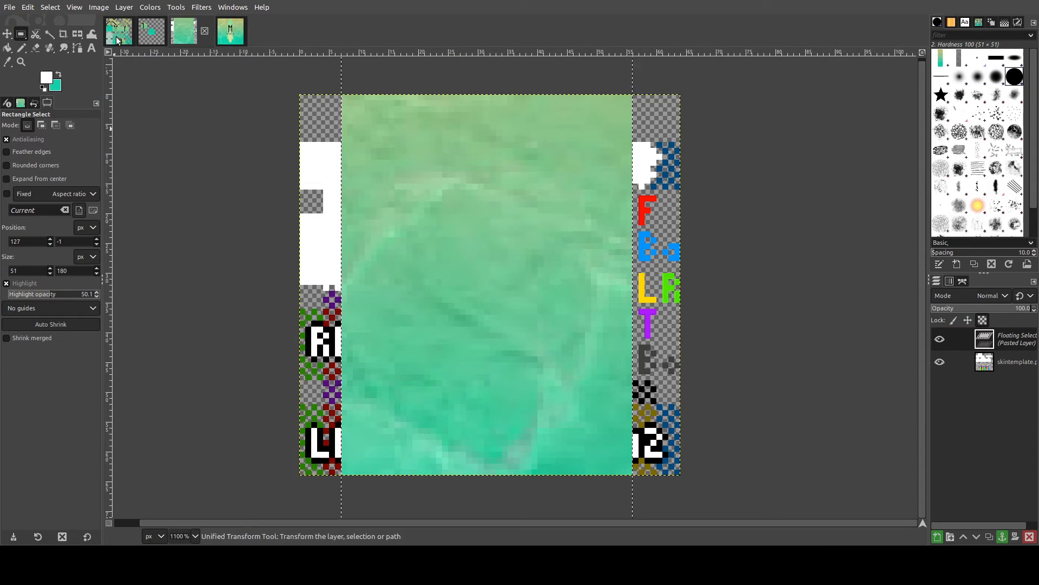
- Reshape the pasted strip with Unified Transform so it covers the whole skin template
key(shift+t)
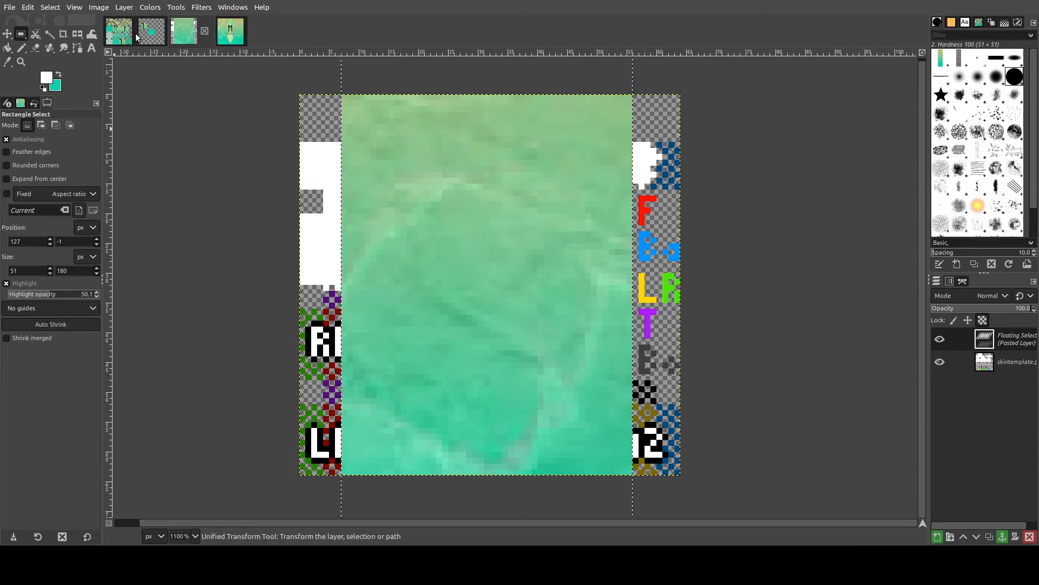
click(533, 162)
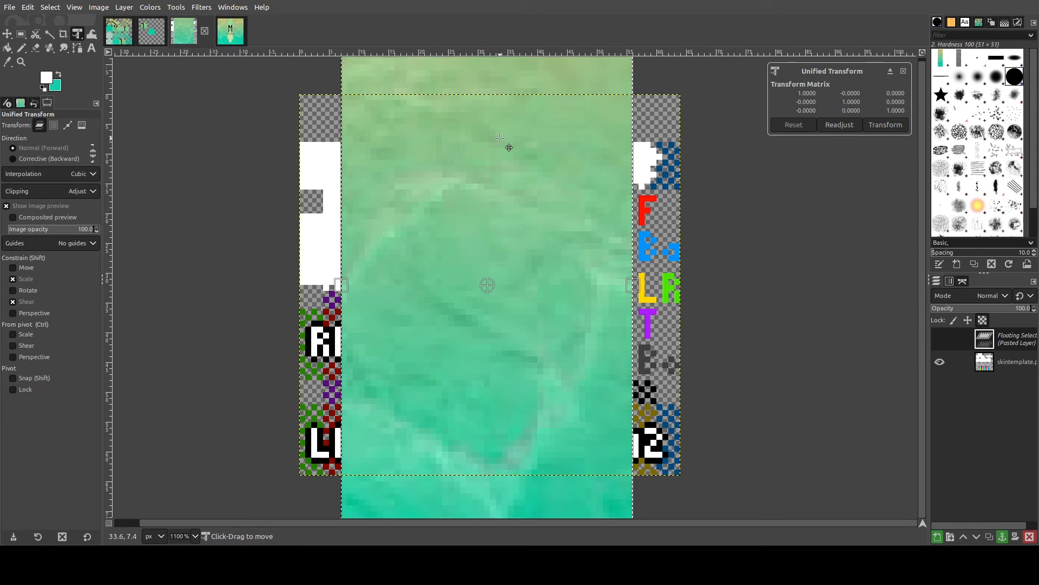
drag(499, 139, 492, 480)
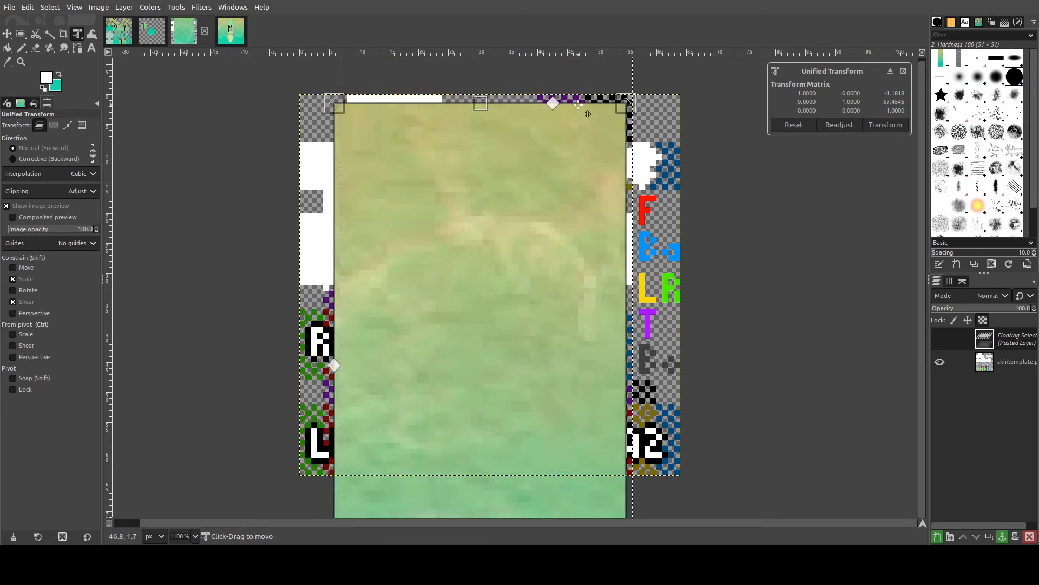
drag(626, 101, 672, 101)
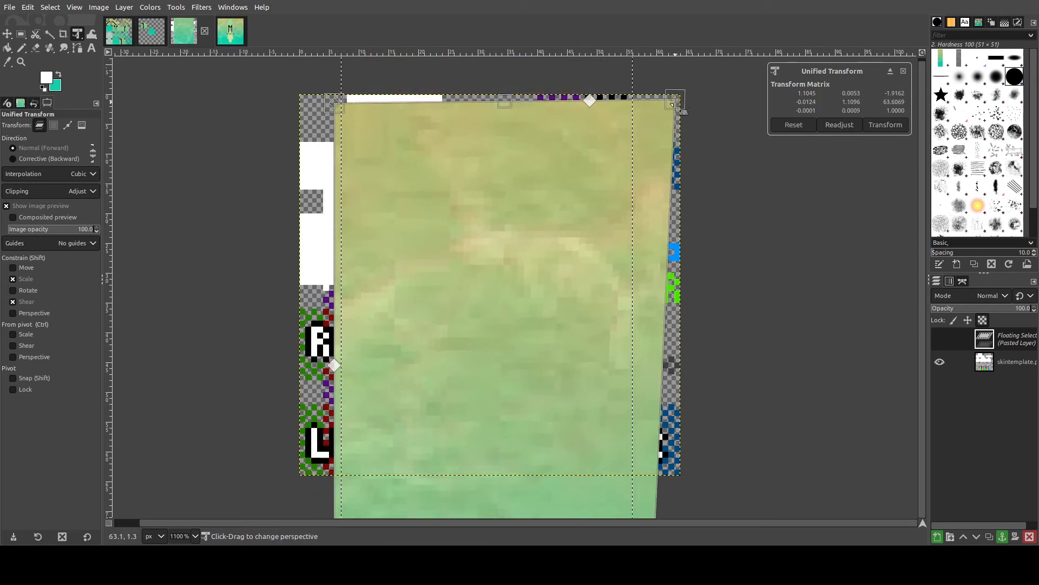
scroll(608, 335, down, 3)
scroll(608, 336, down, 1)
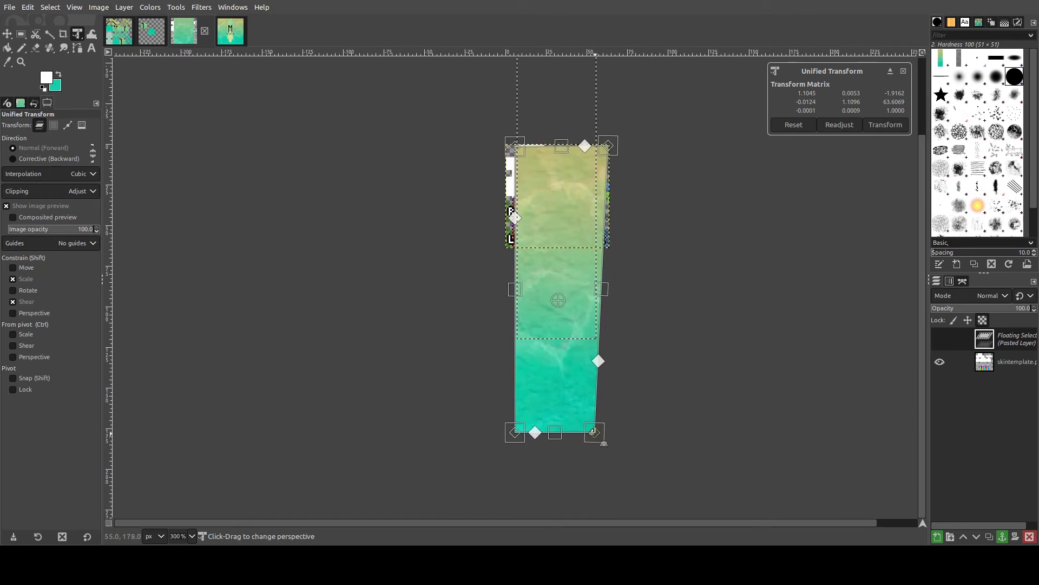
drag(598, 441, 608, 244)
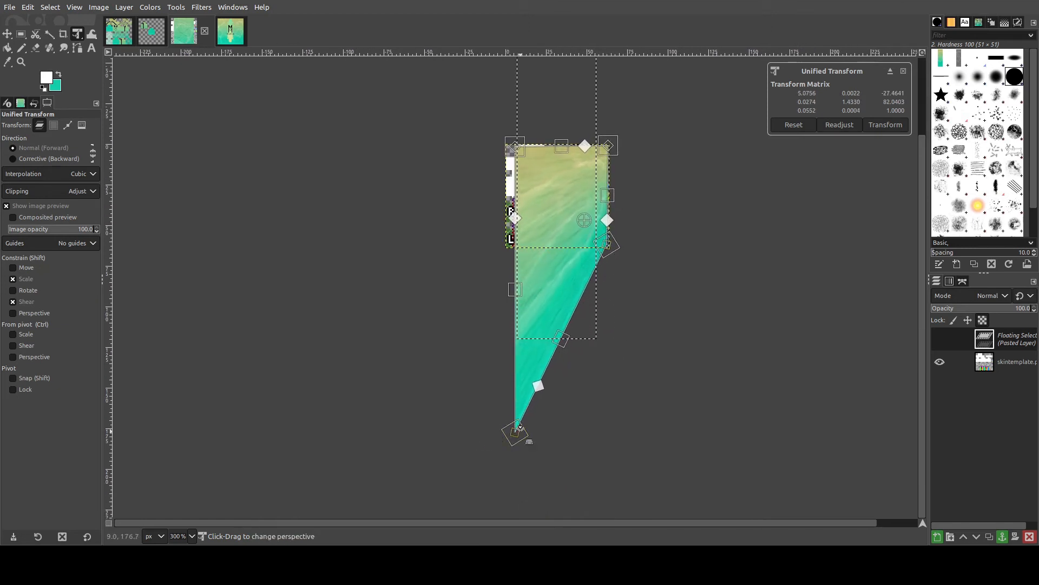
drag(517, 433, 505, 244)
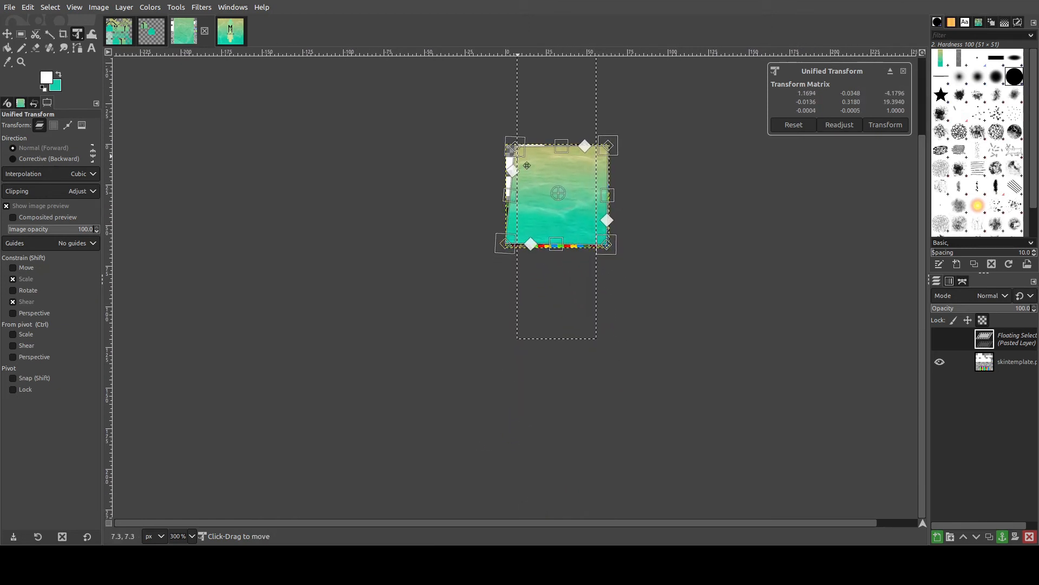
drag(517, 149, 509, 150)
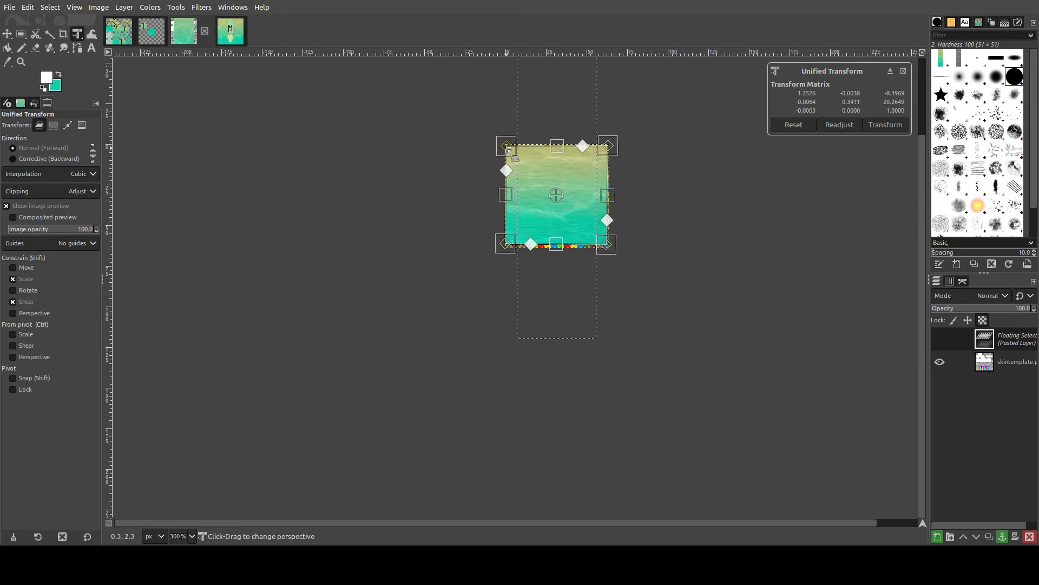
- Align the transformed strip's corners precisely with the template's edges
ctrl+scroll(557, 198, up, 4)
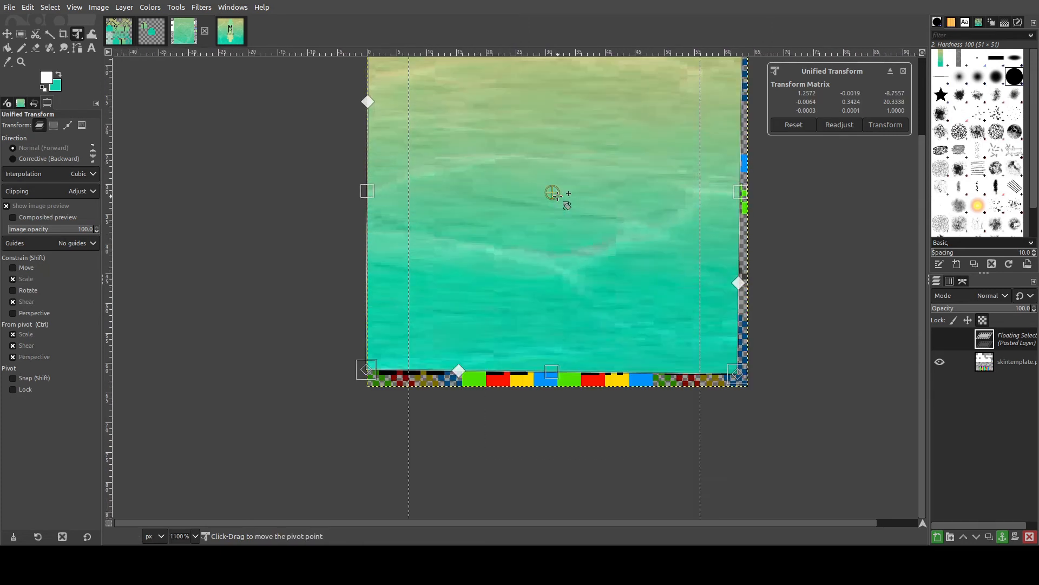
scroll(520, 256, down, 2)
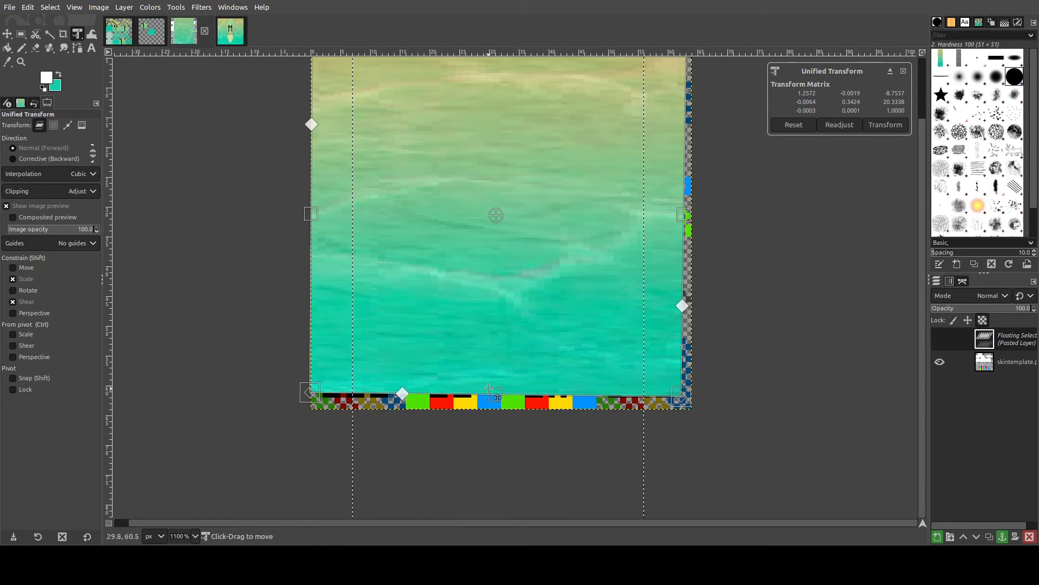
drag(316, 392, 315, 406)
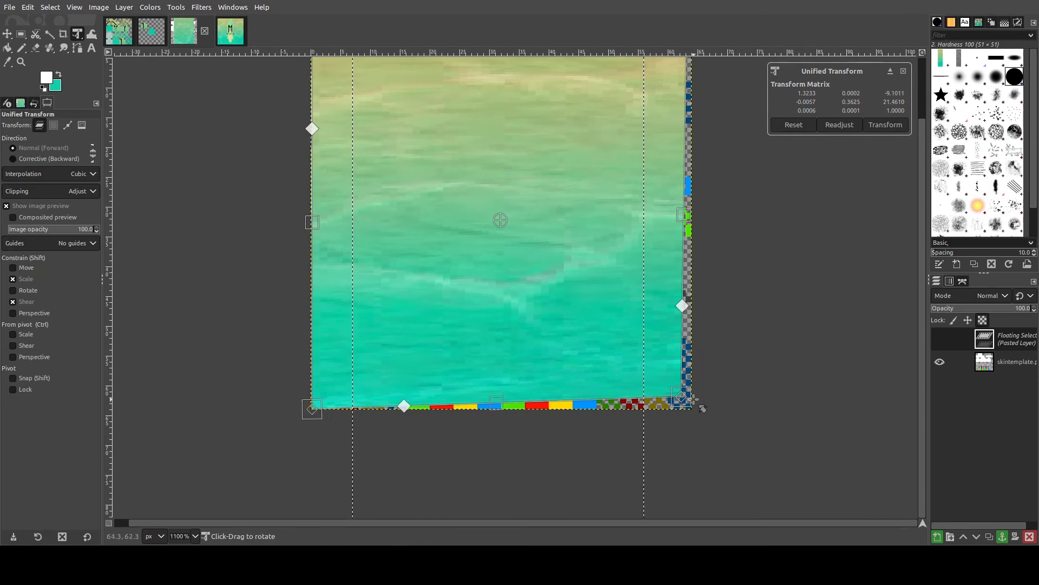
drag(678, 396, 688, 405)
scroll(673, 191, up, 3)
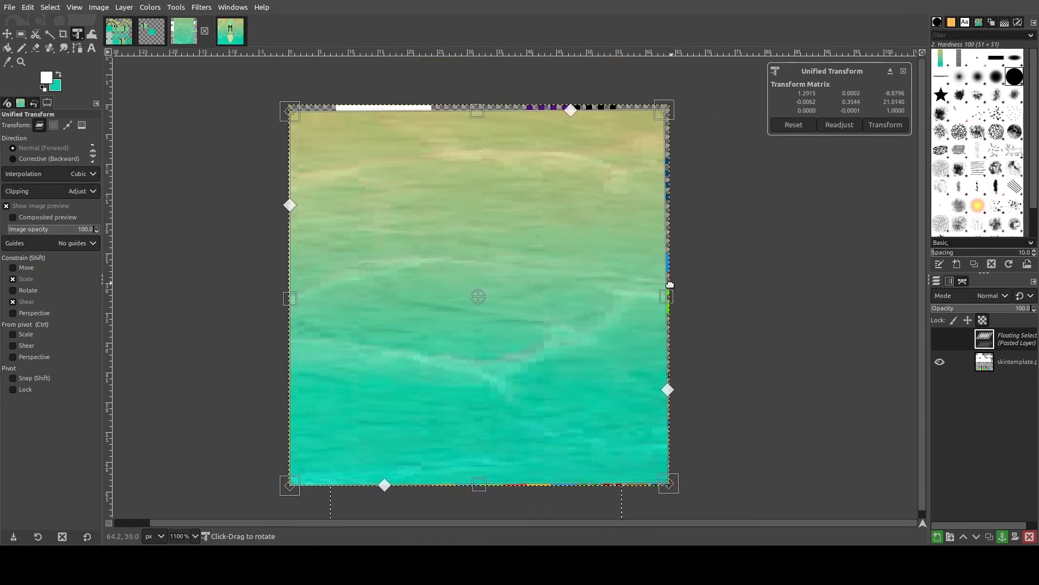
drag(661, 112, 669, 105)
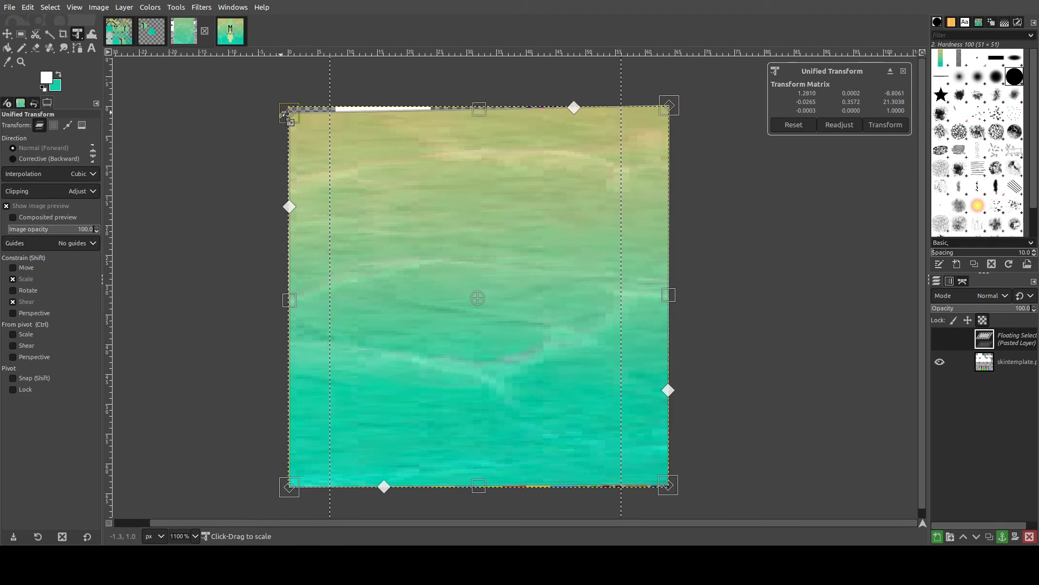
drag(282, 114, 284, 106)
- Compare against the reference skin, undo a stray shear, and apply the transform to the pasted strip
click(118, 32)
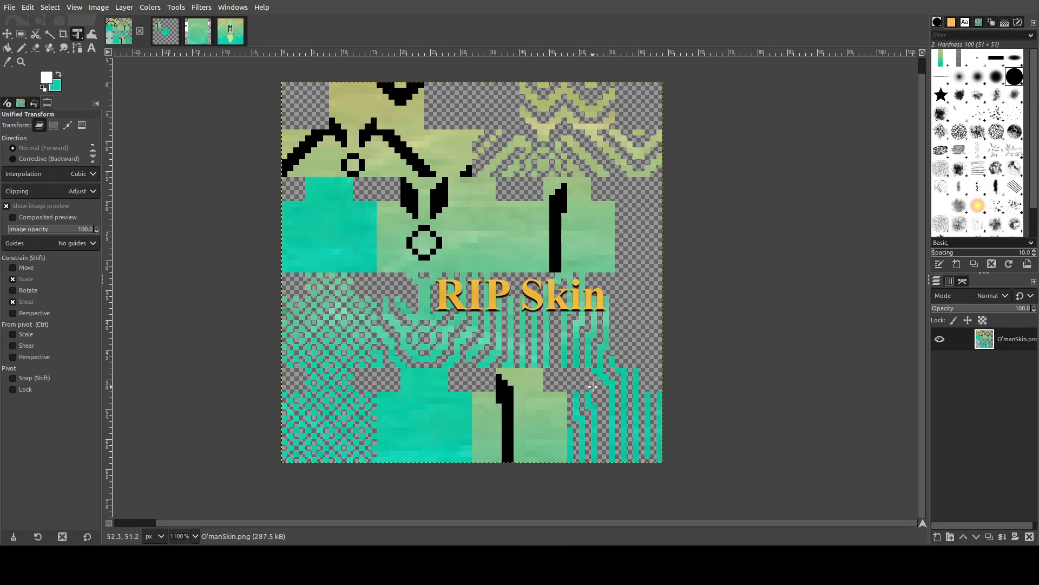
click(186, 29)
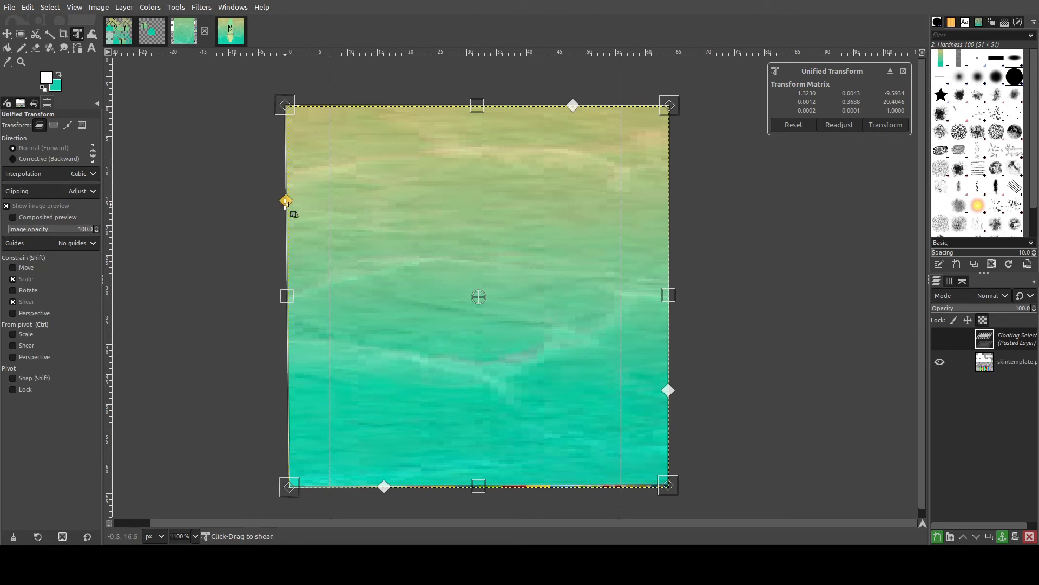
drag(286, 202, 287, 200)
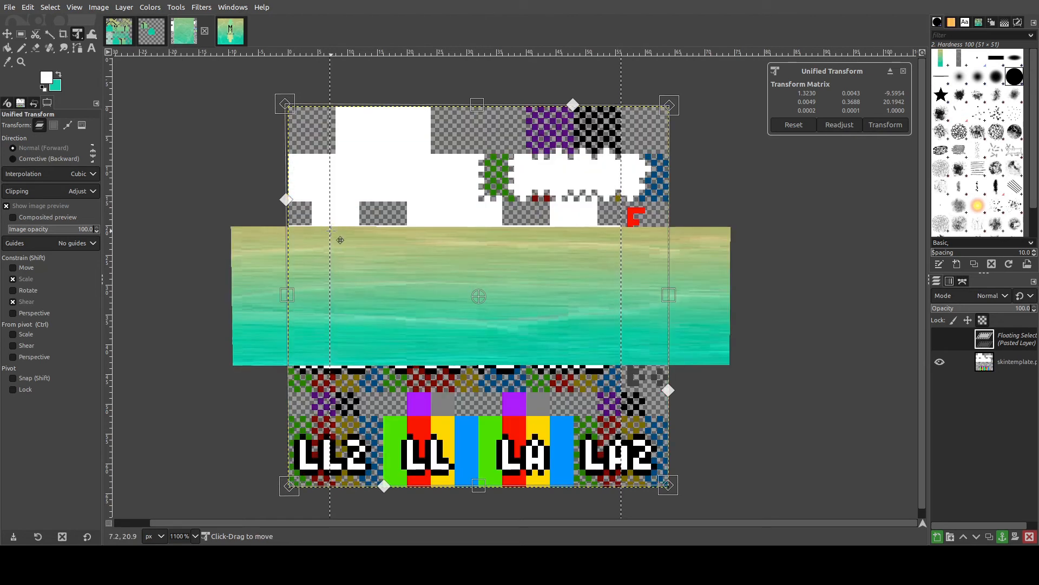
key(ctrl+z)
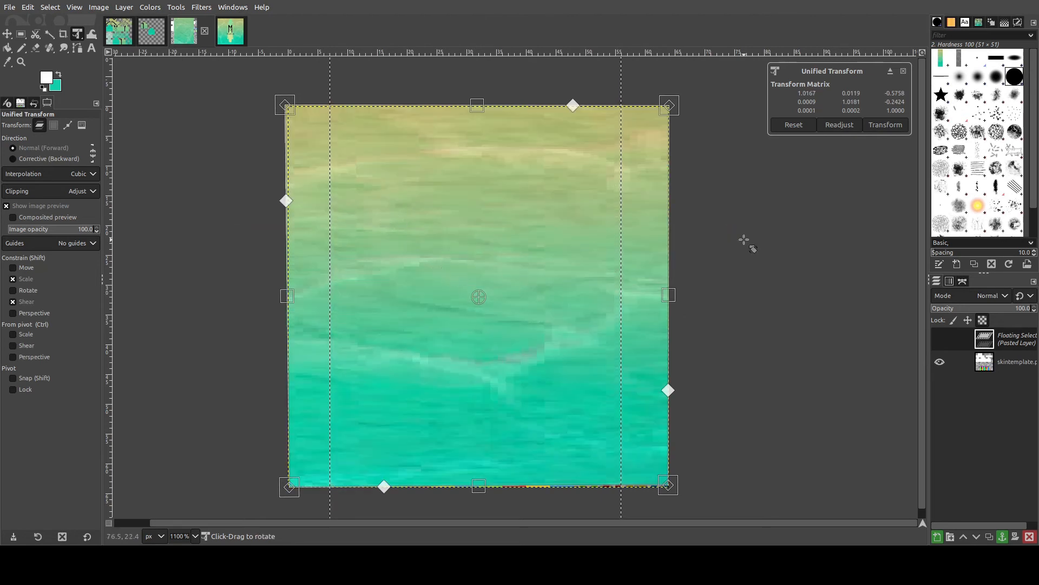
click(886, 125)
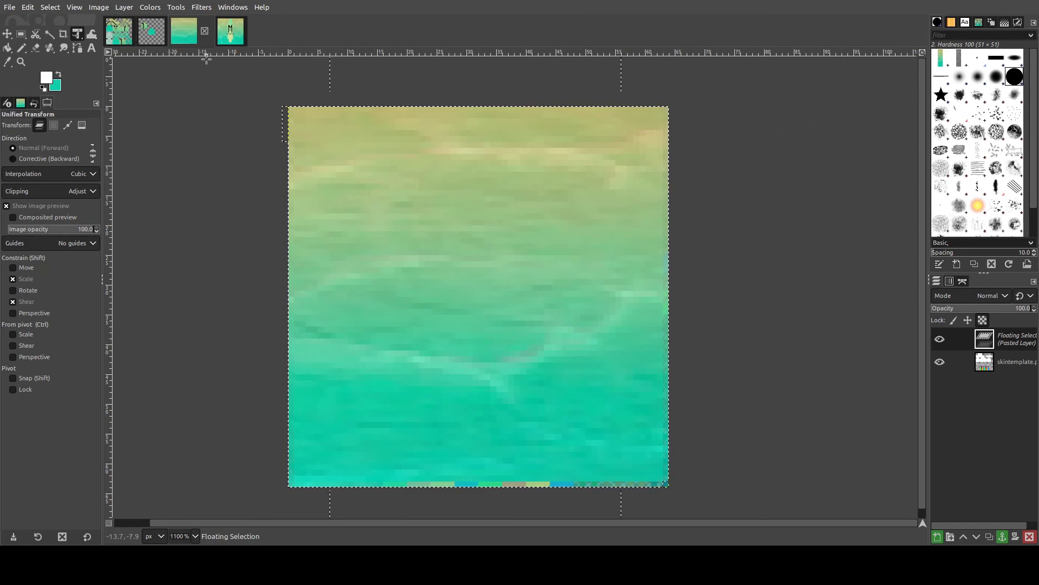
- Review the OMStudios image and the reference skin image
click(239, 66)
click(237, 31)
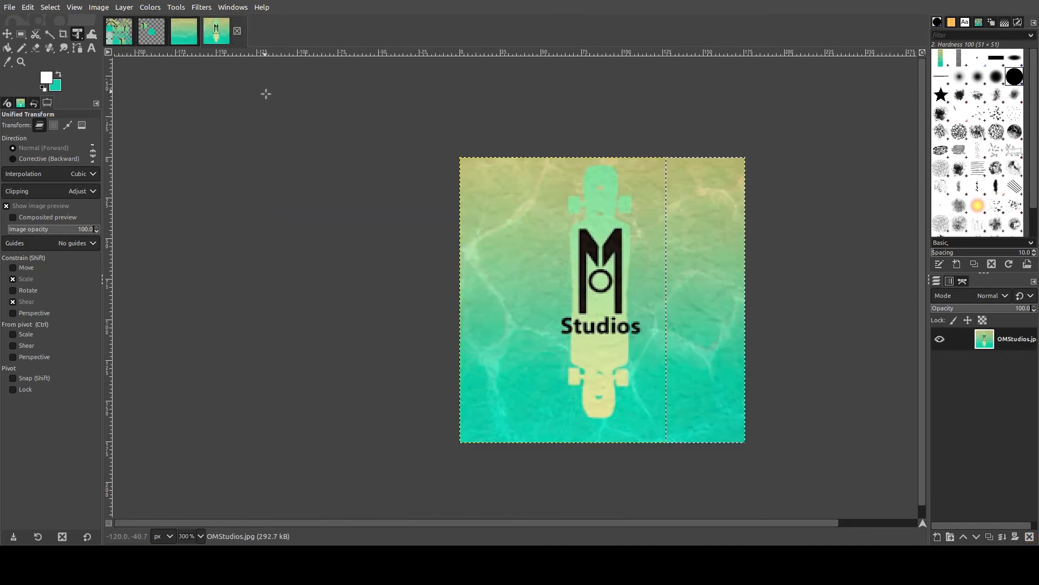
click(124, 32)
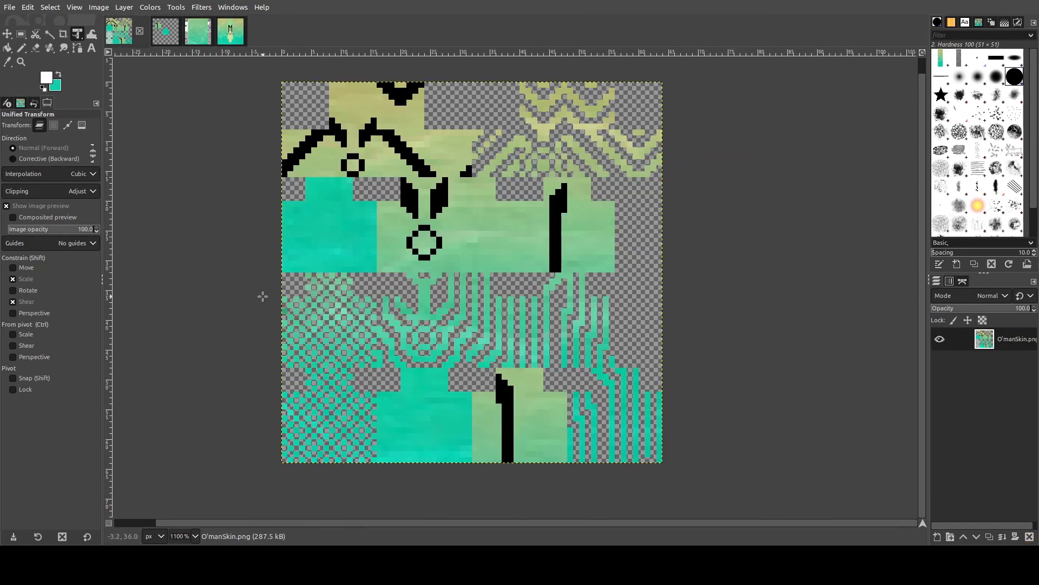